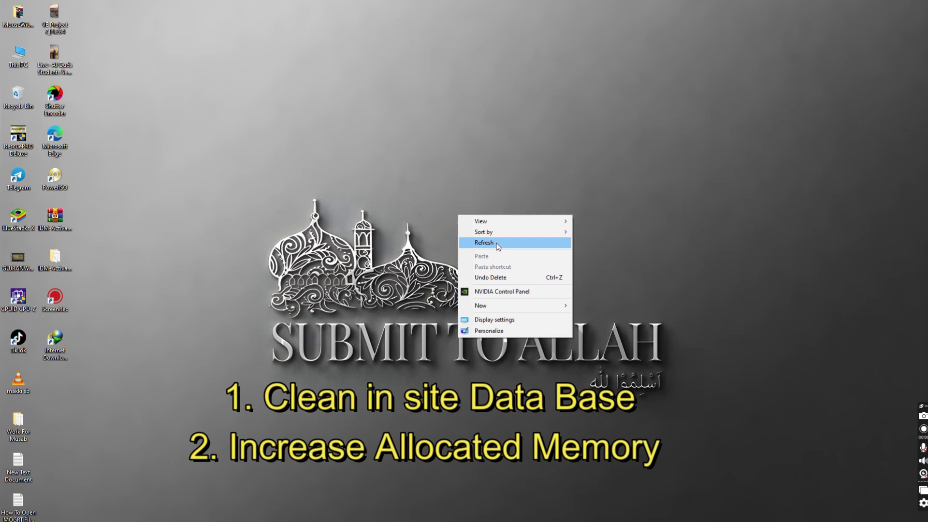
Bring up the Windows desktop's right-click options menu
click(498, 247)
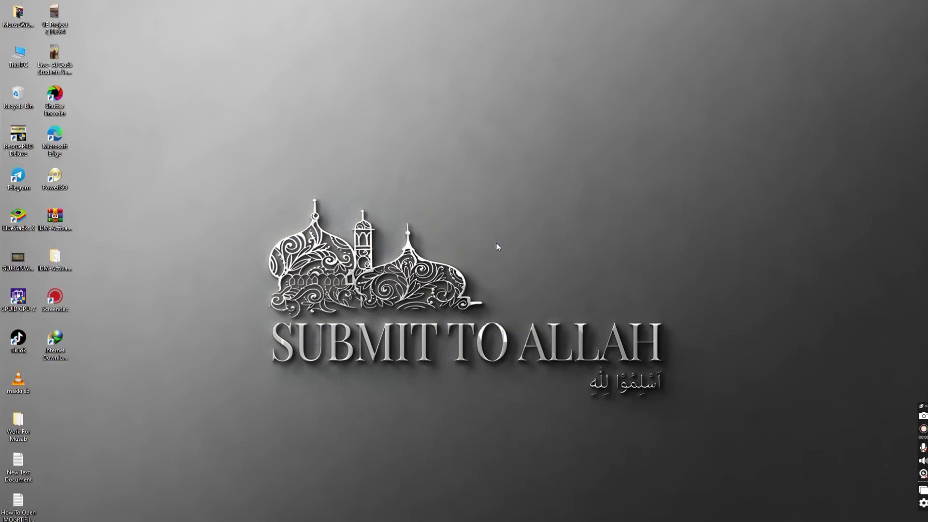
right_click(498, 247)
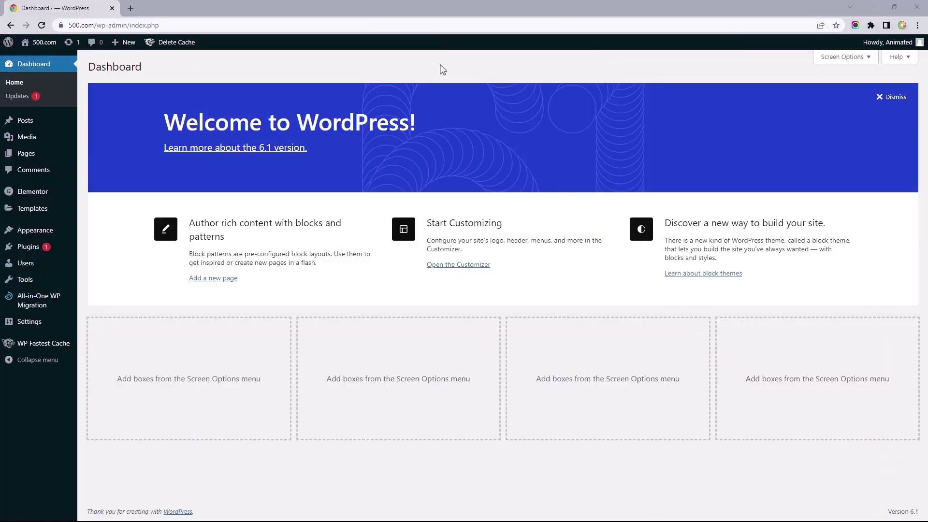
Search Plugins > Add New for WP-Optimize, then install and activate it
mouse_move(58, 251)
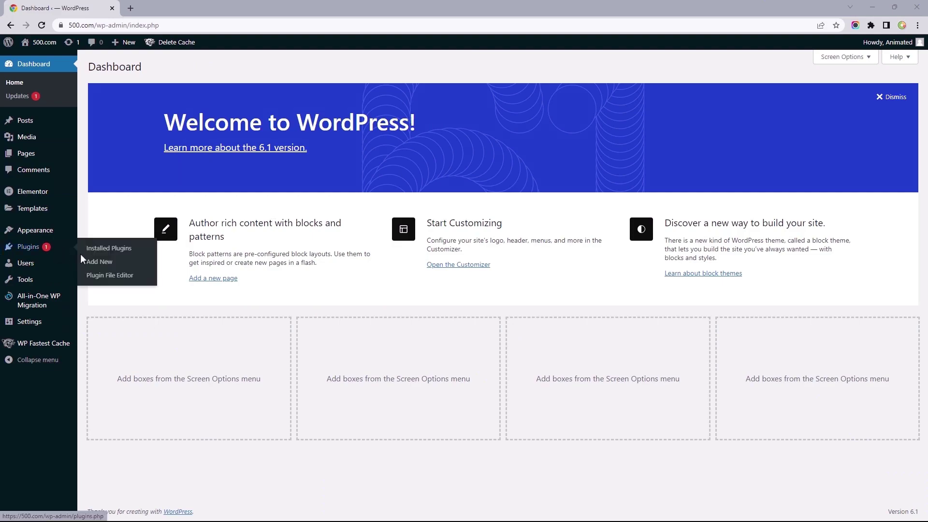
click(93, 261)
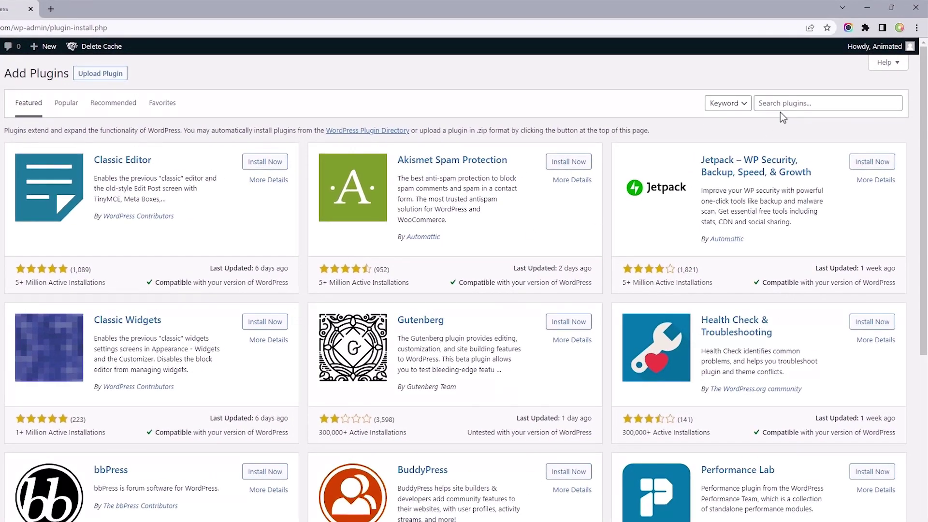
click(780, 104)
text(WP Optimize)
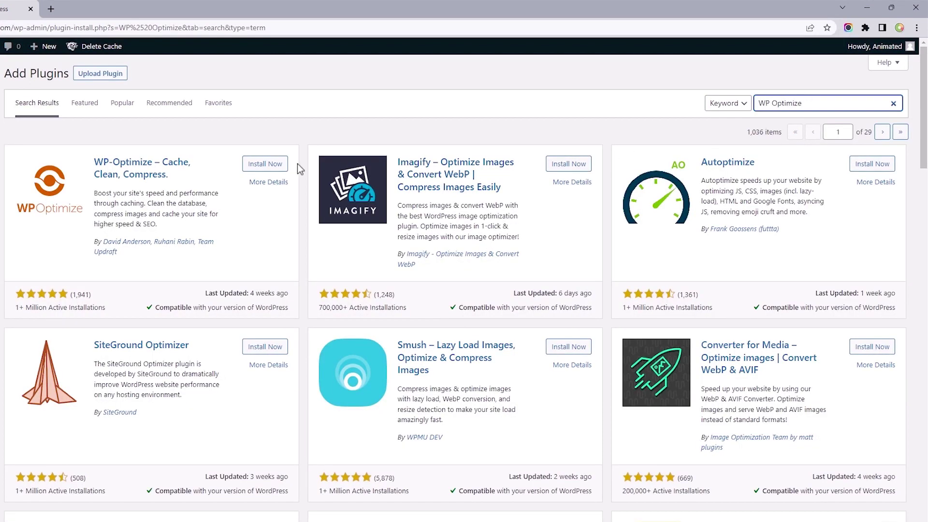
click(263, 165)
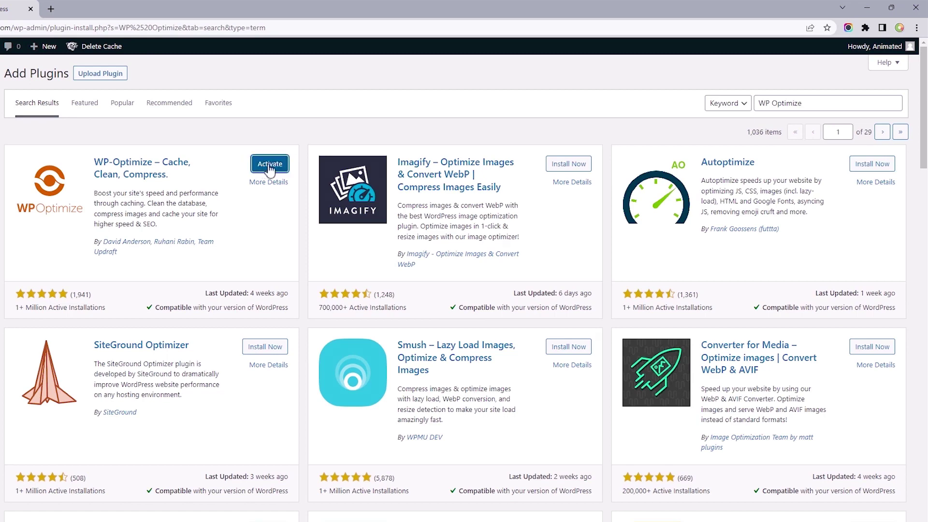
click(269, 164)
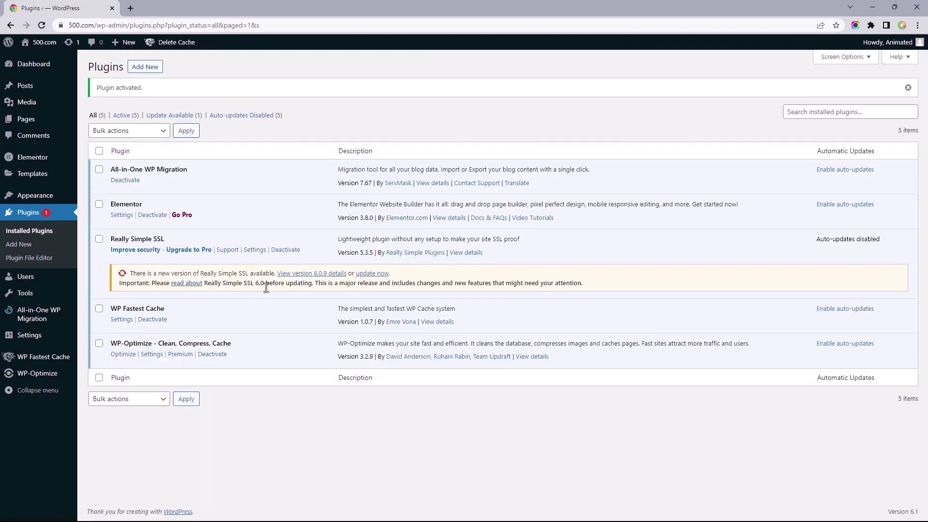
Run 'Optimize database tables' on WP-Optimize's Database page until it reports complete
mouse_move(60, 375)
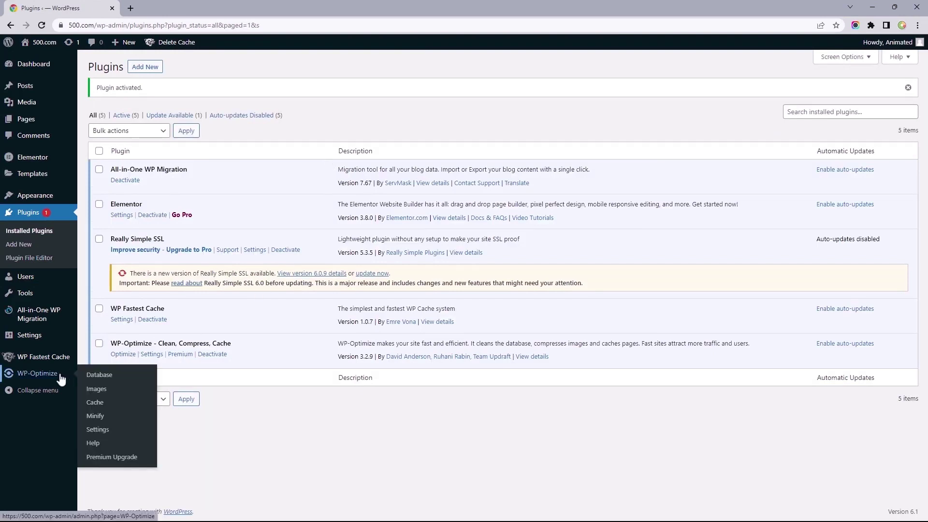
click(92, 376)
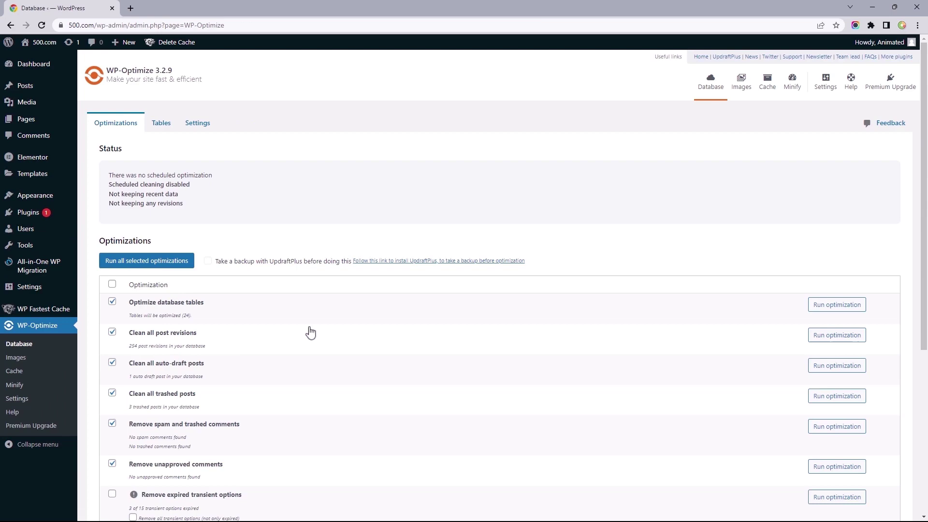
drag(925, 183, 926, 260)
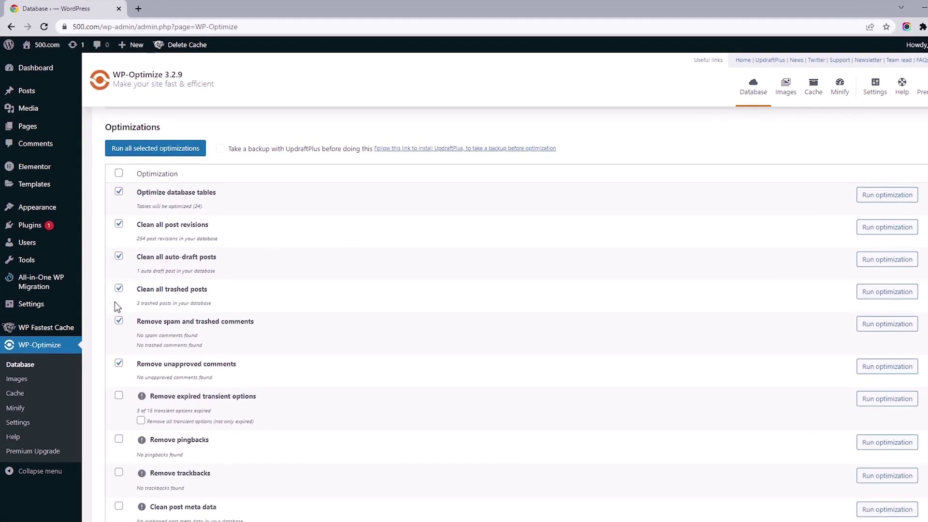
click(884, 196)
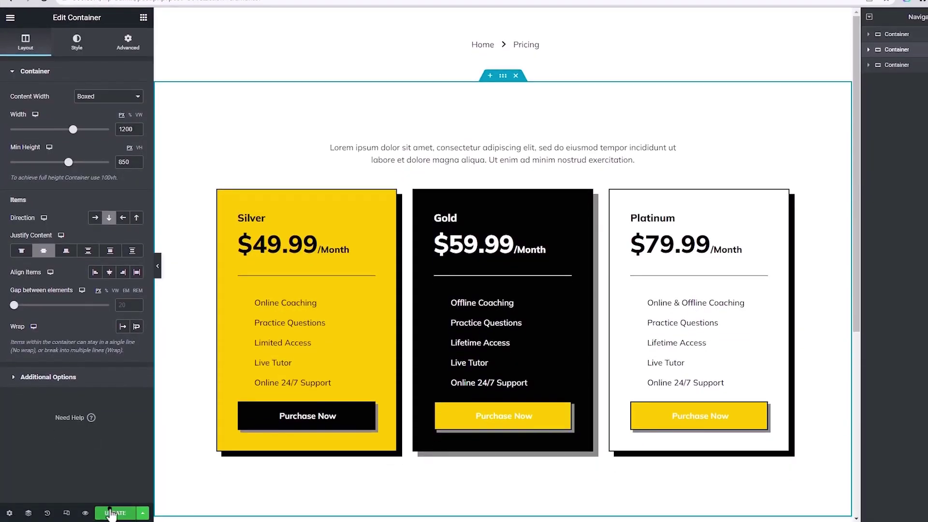
click(111, 513)
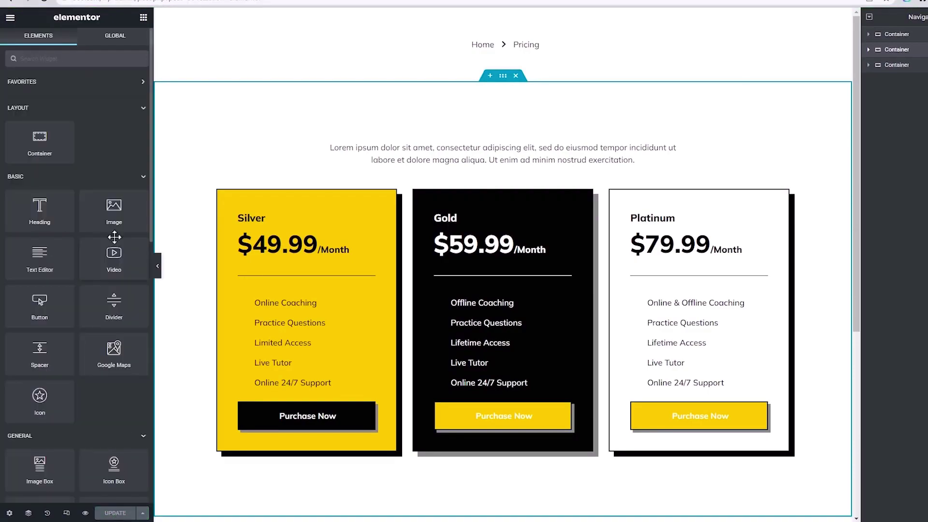
click(88, 6)
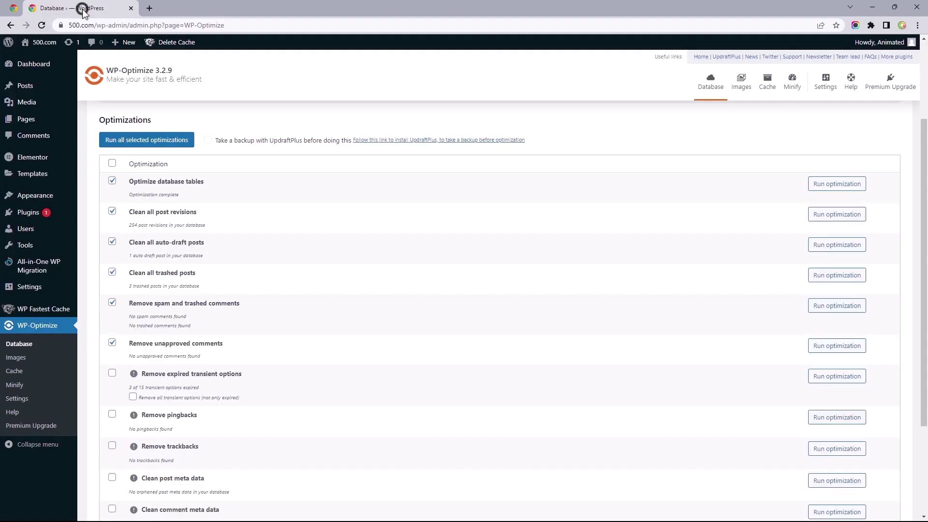
Run the 'Clean all post revisions' optimization twice to remove the 260 stored revisions
click(835, 220)
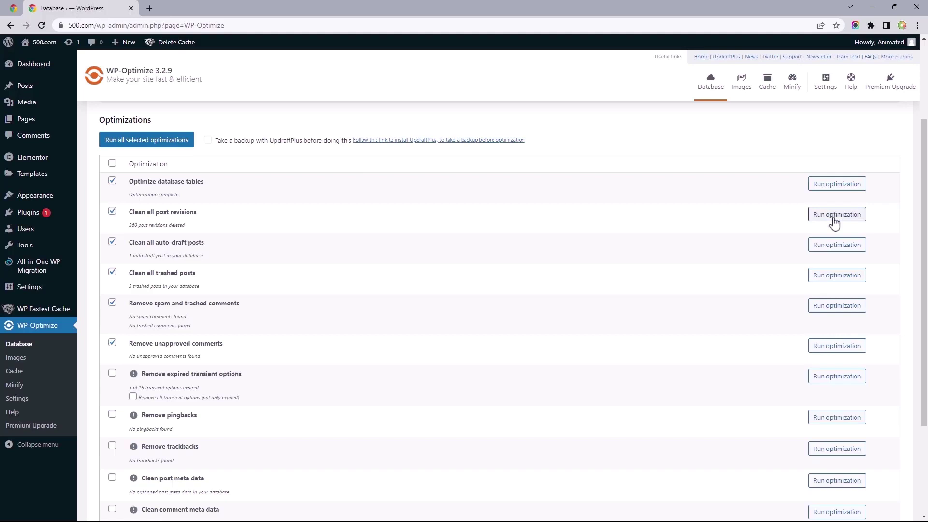
click(835, 220)
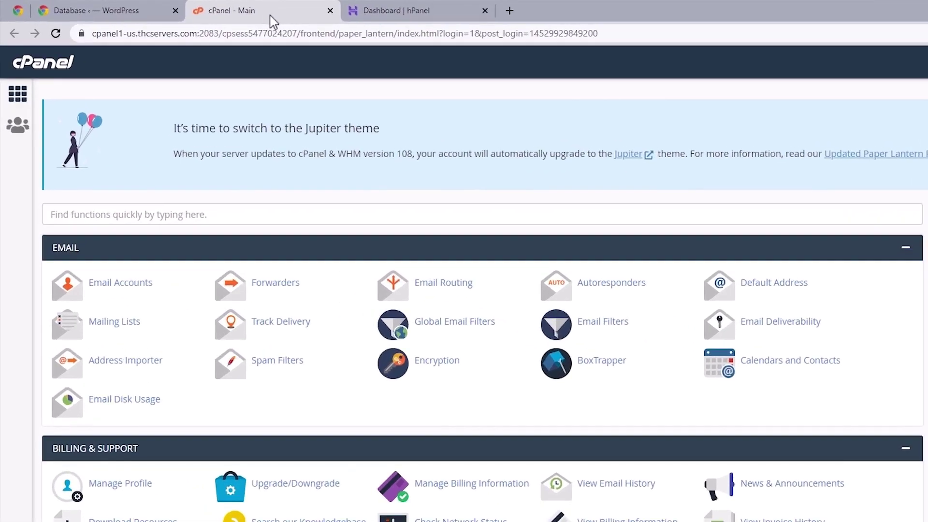
Open cPanel's MultiPHP INI Editor via search, then go to the hPanel dashboard
click(195, 207)
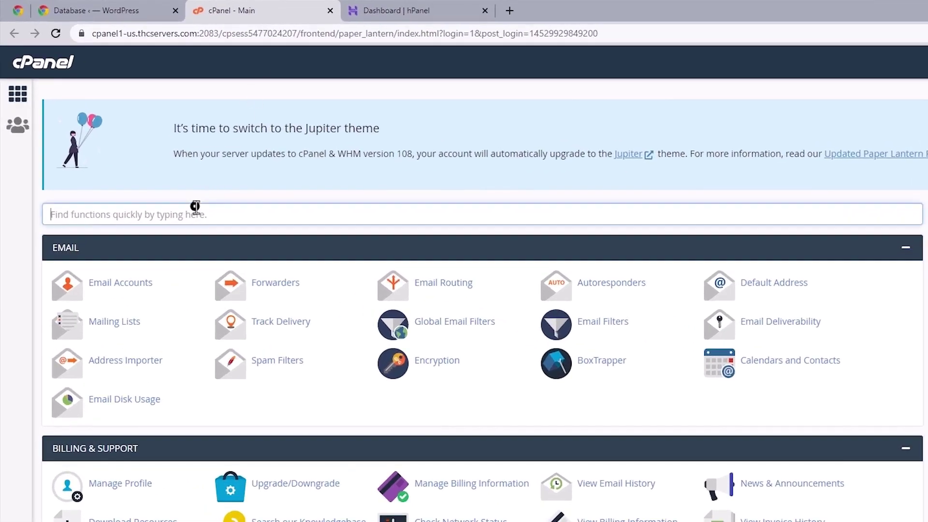
text(MultiPHP )
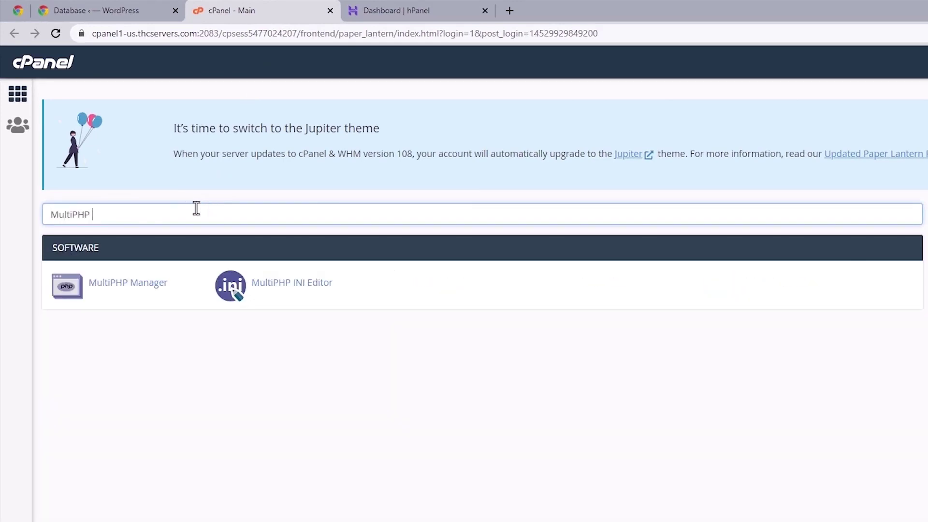
text(INI Editor)
key(Return)
click(406, 10)
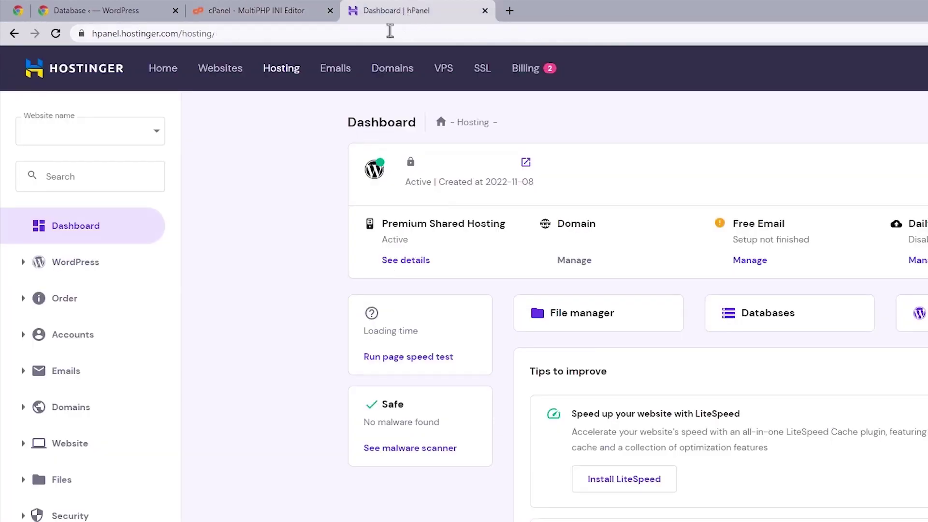
Open hPanel's Advanced > PHP Configuration options and expand the 1536M memoryLimit dropdown
click(16, 414)
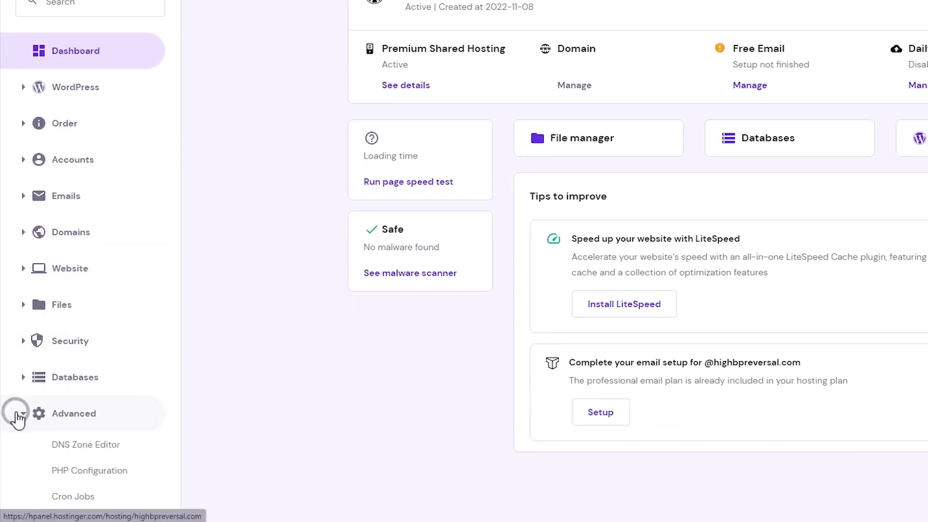
click(49, 469)
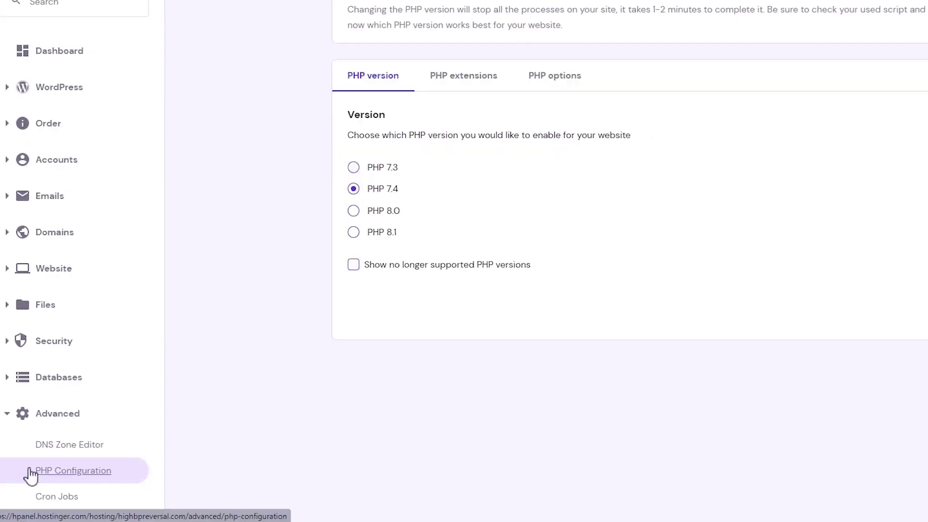
click(333, 82)
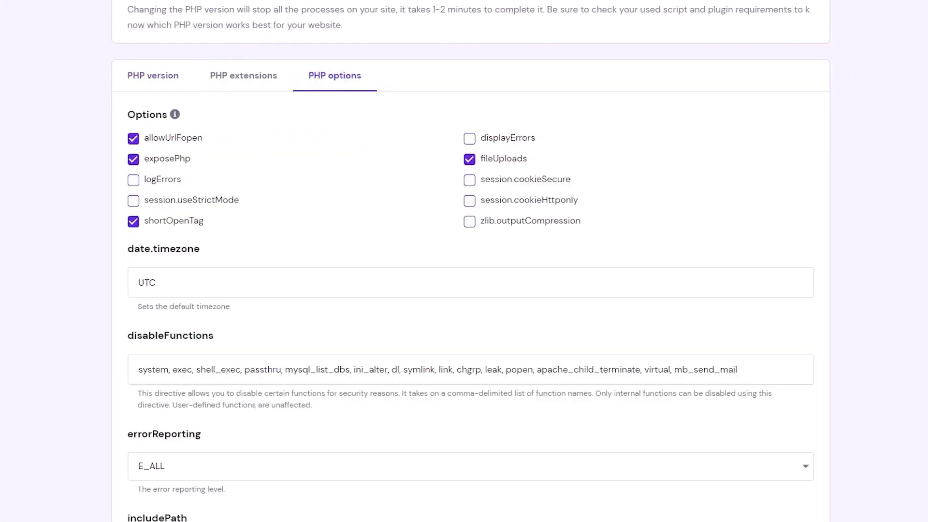
scroll(471, 261, down, 15)
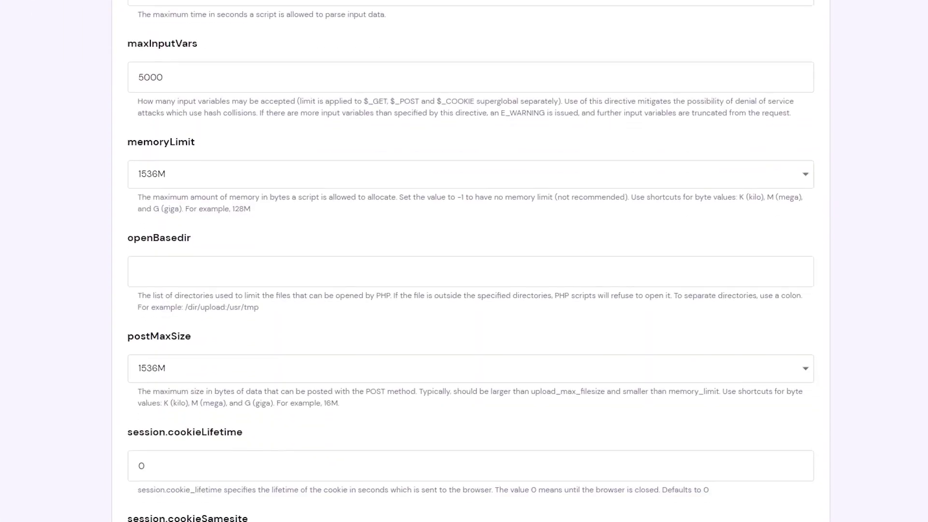
click(153, 149)
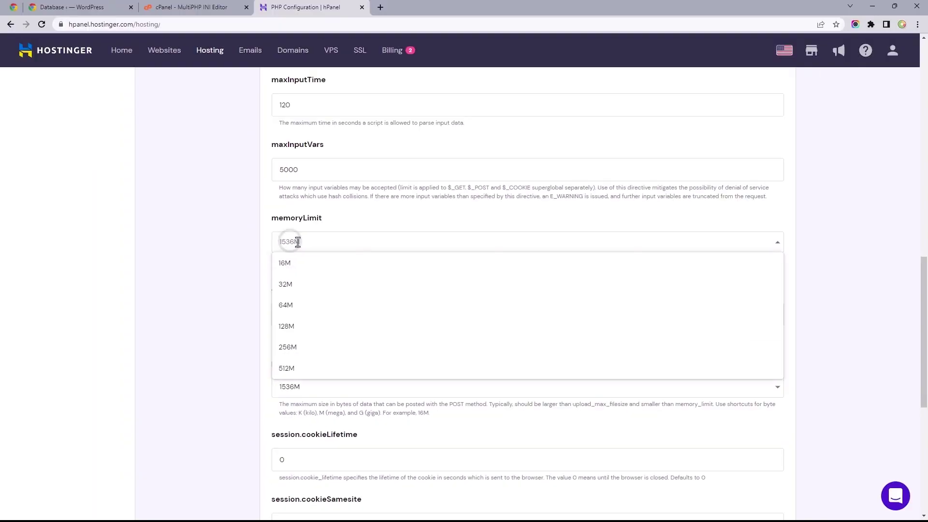
Open cPanel's MultiPHP INI Editor and select the website domain's configuration location
click(186, 8)
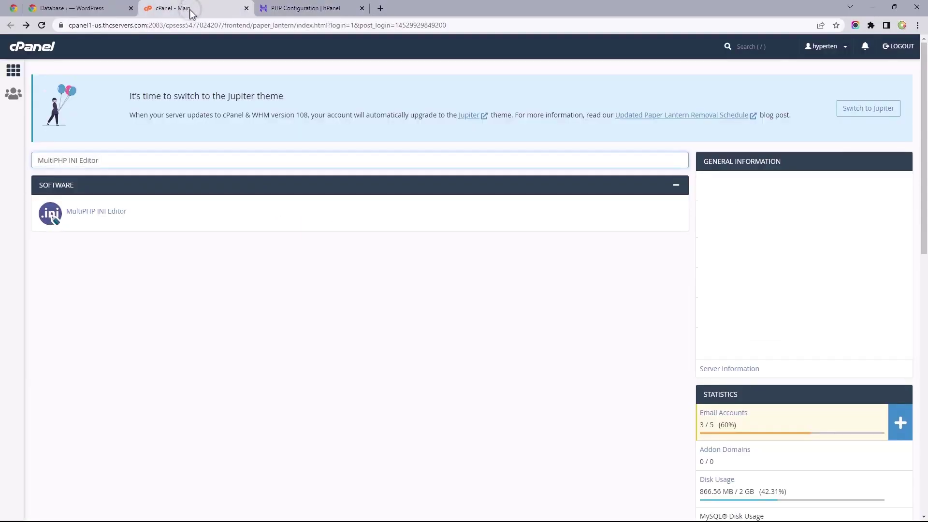
click(91, 213)
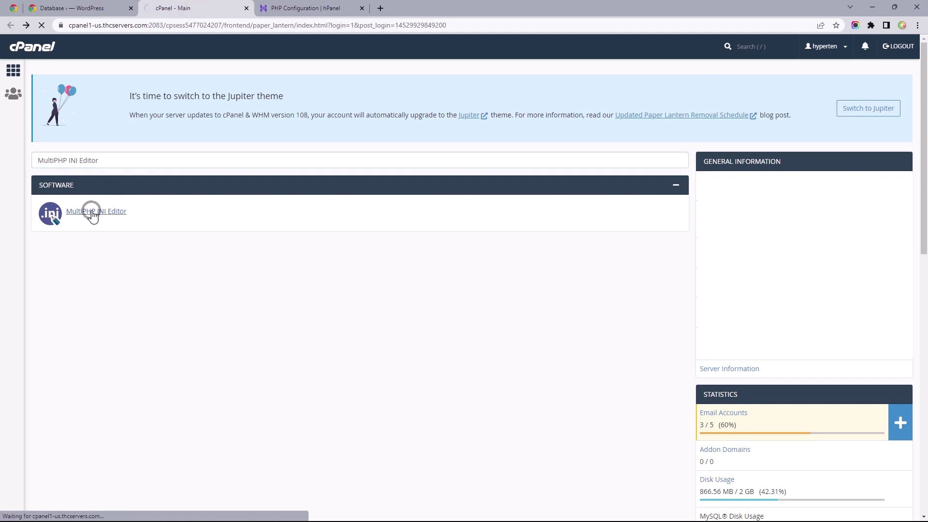
click(111, 260)
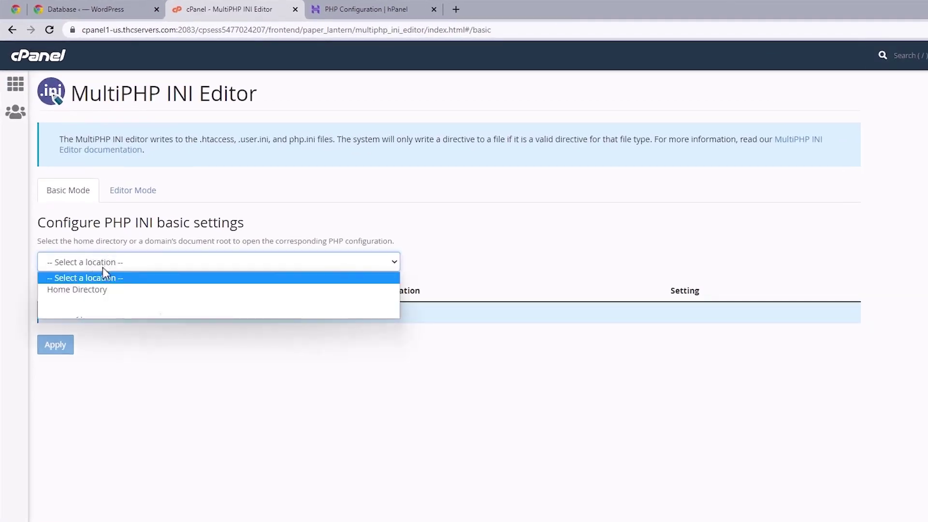
click(100, 299)
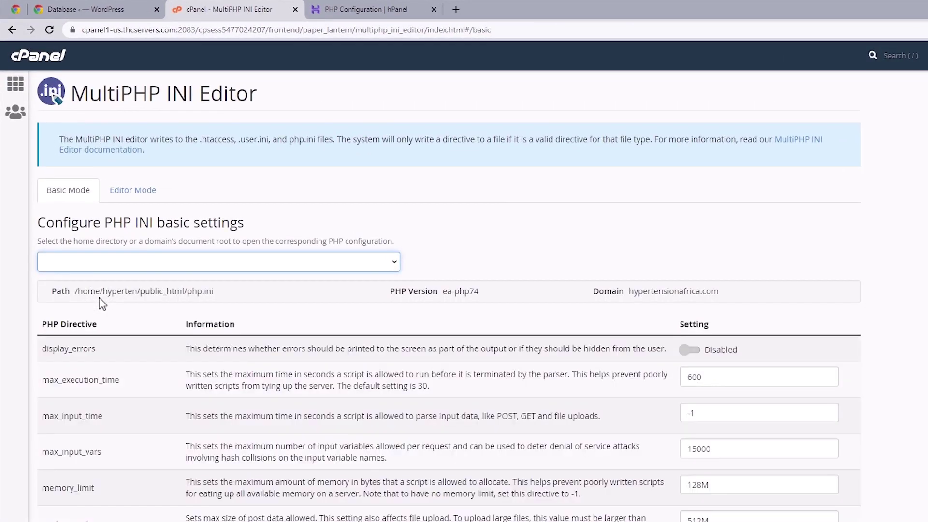
Change memory_limit from 128M to 512M and apply the setting
scroll(749, 372, down, 3)
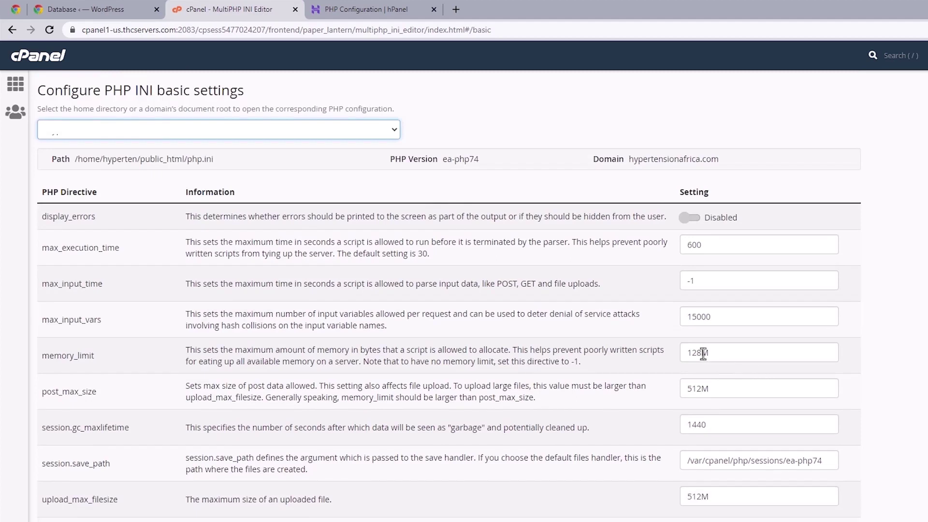
drag(705, 352, 679, 365)
text(51)
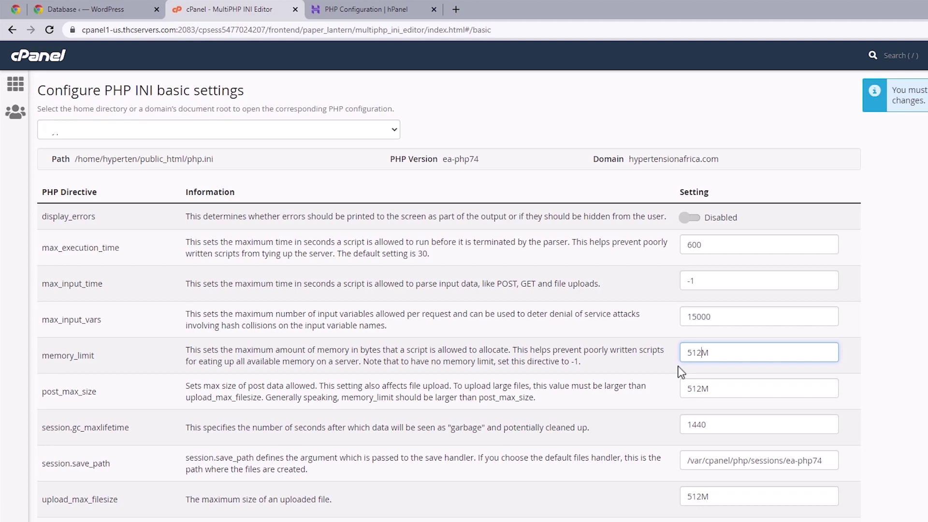
click(366, 9)
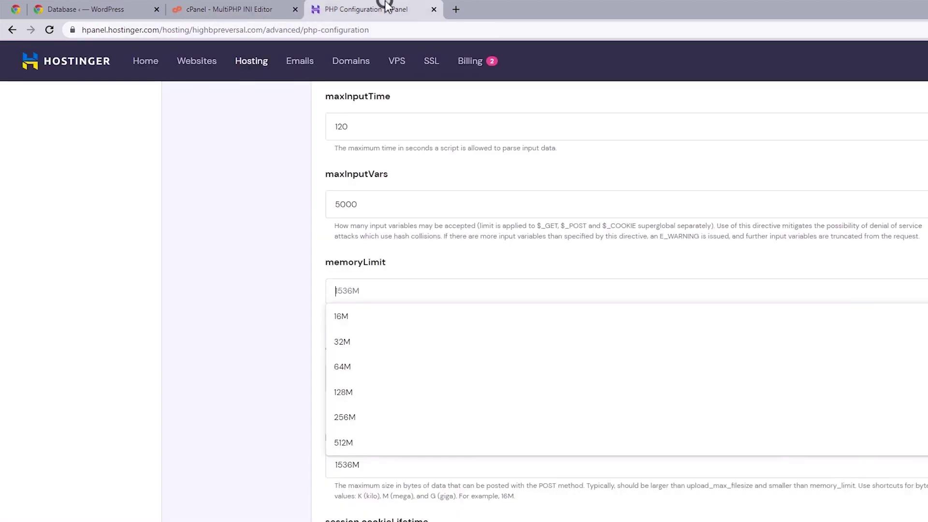
click(229, 9)
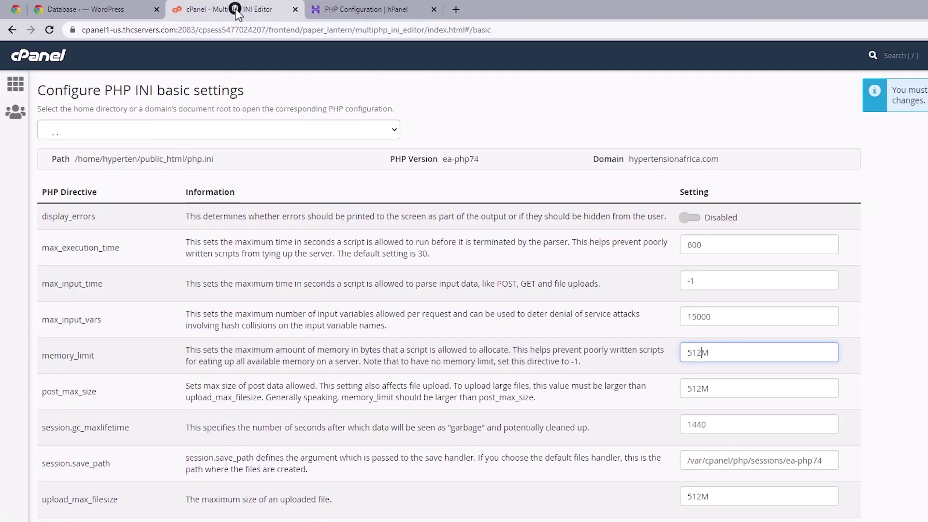
click(49, 444)
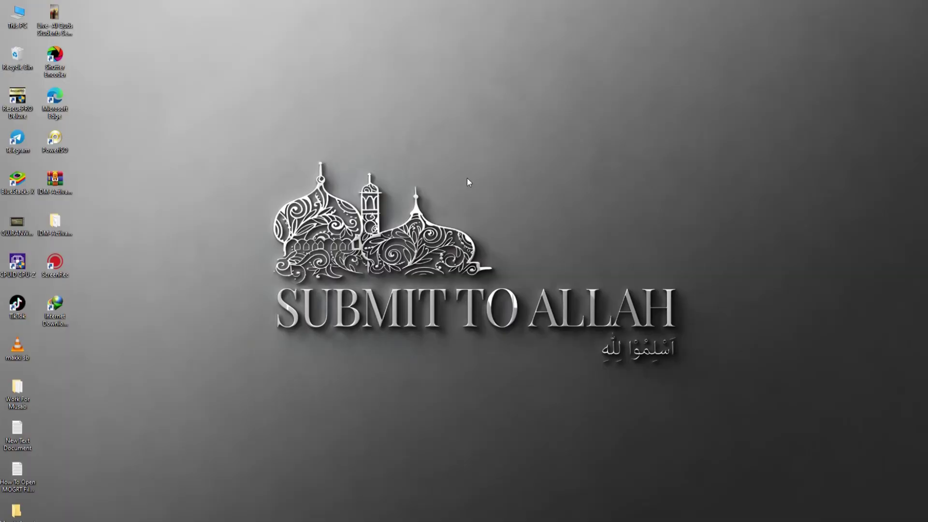
right_click(468, 179)
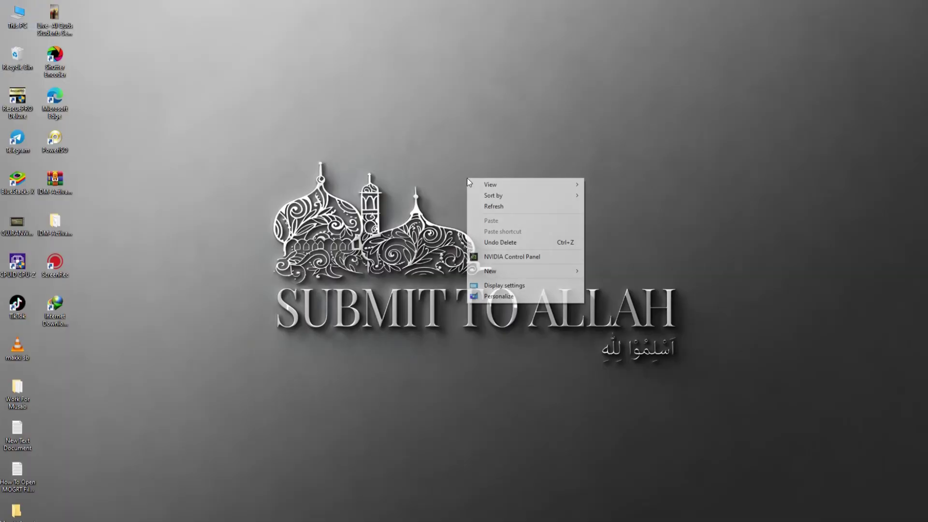
click(507, 207)
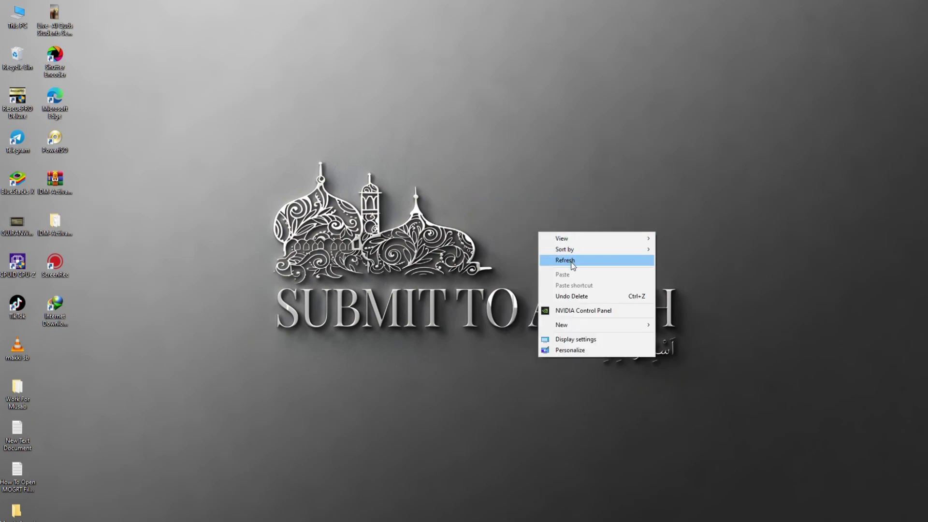
click(572, 264)
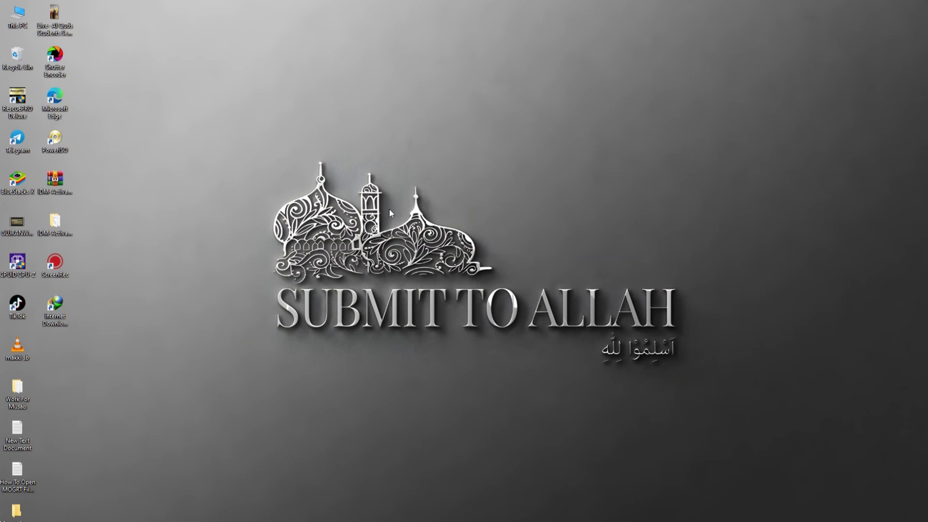
right_click(578, 224)
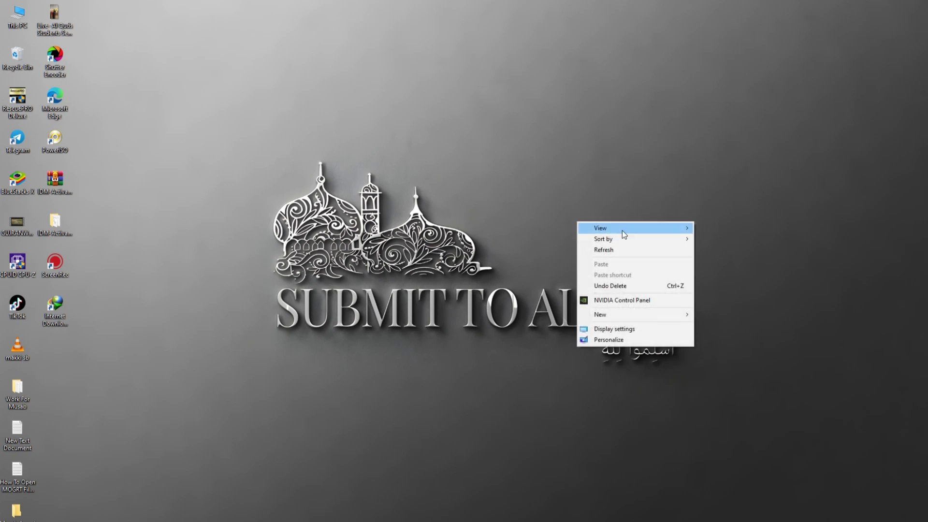
click(627, 250)
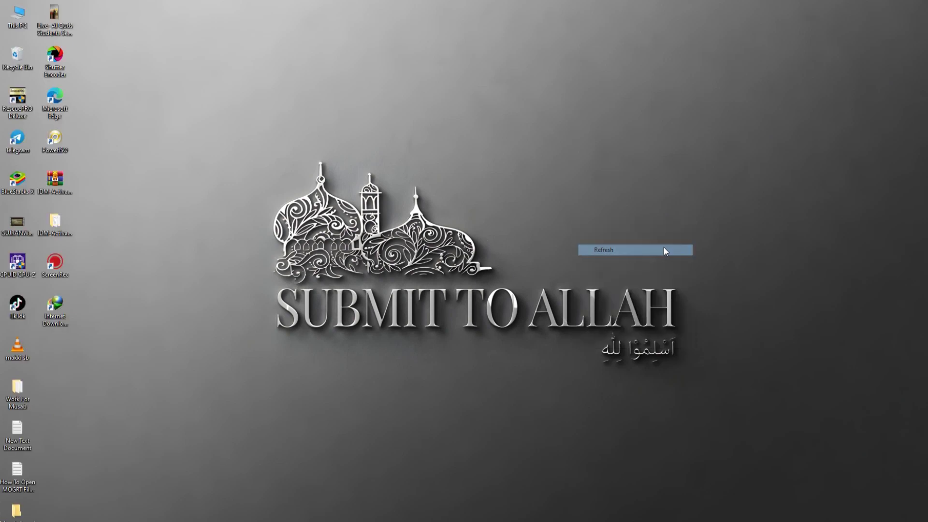
right_click(695, 250)
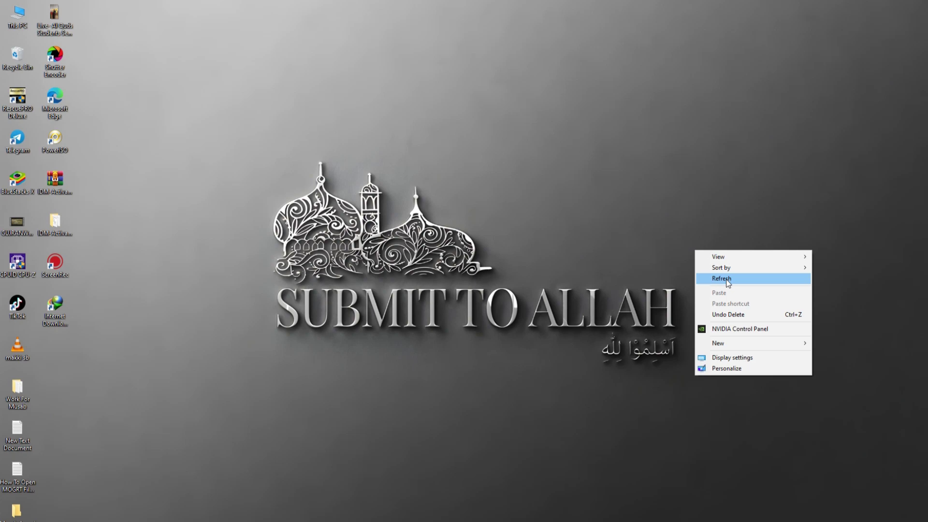